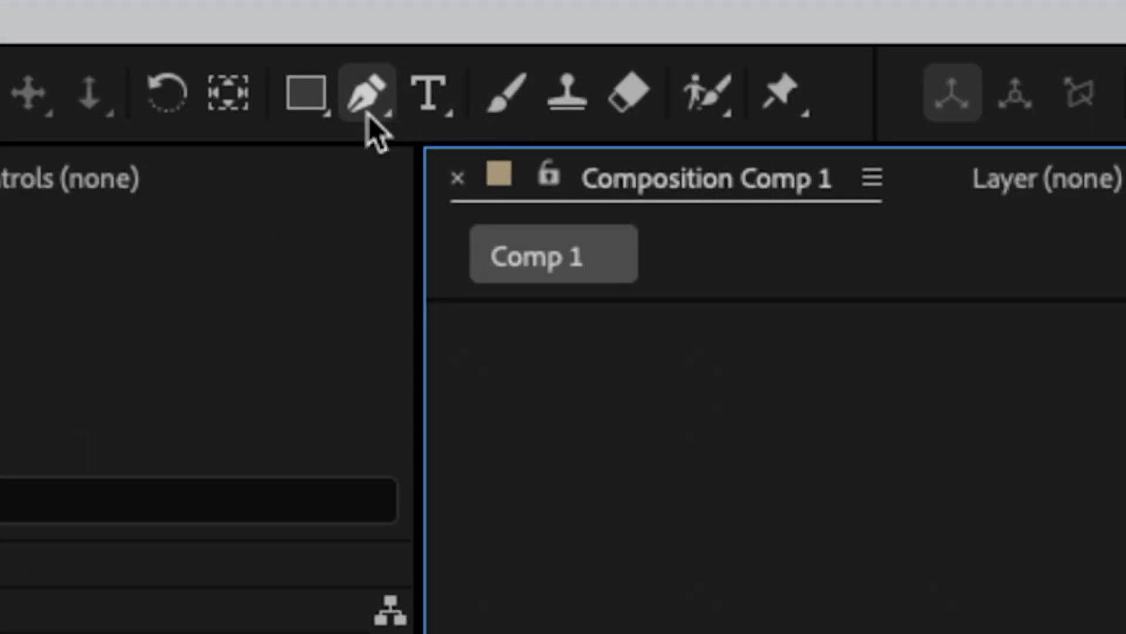
# - Draw a circle about 857 px in diameter with the Ellipse tool and centre it in the composition
pyautogui.moveTo(163, 39); pyautogui.dragTo(205, 64)
pyautogui.moveTo(592, 259); pyautogui.dragTo(711, 383)
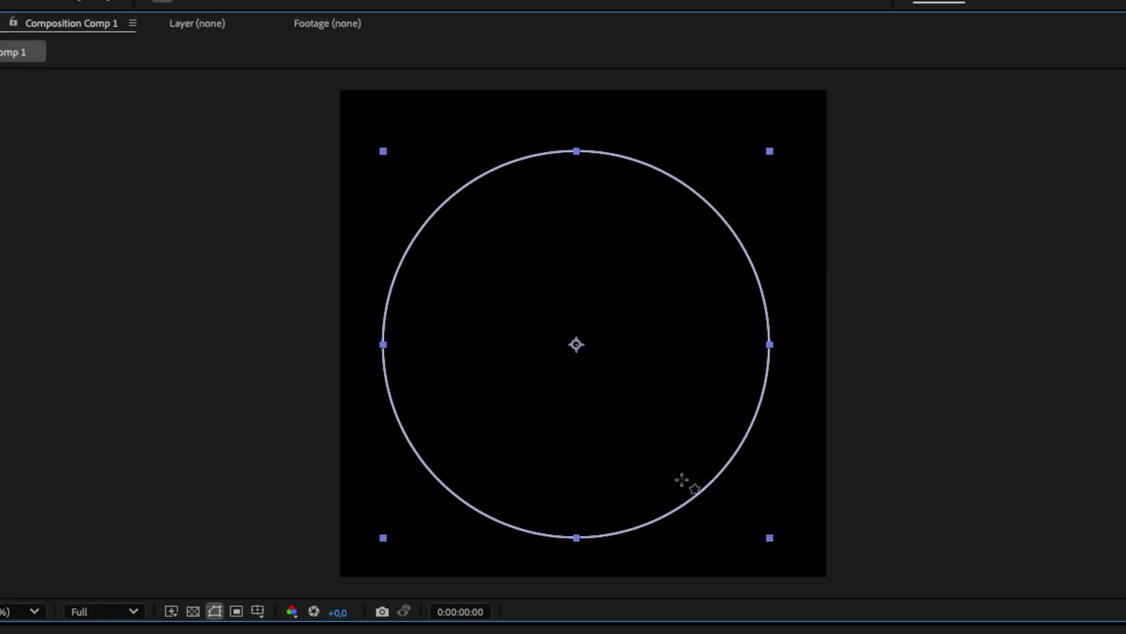
pyautogui.hotkey('ctrl', 'Home')
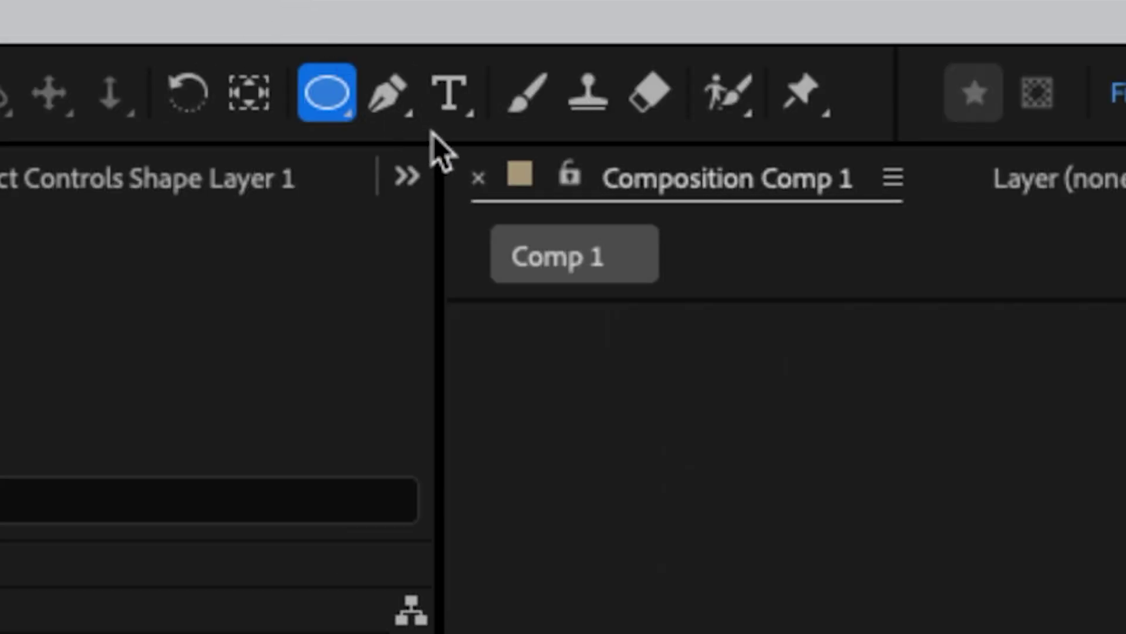
# - Add the text "ABCDEFGHIJKL" and position it inside the circle, slightly above the middle
pyautogui.click(447, 98)
pyautogui.click(511, 391)
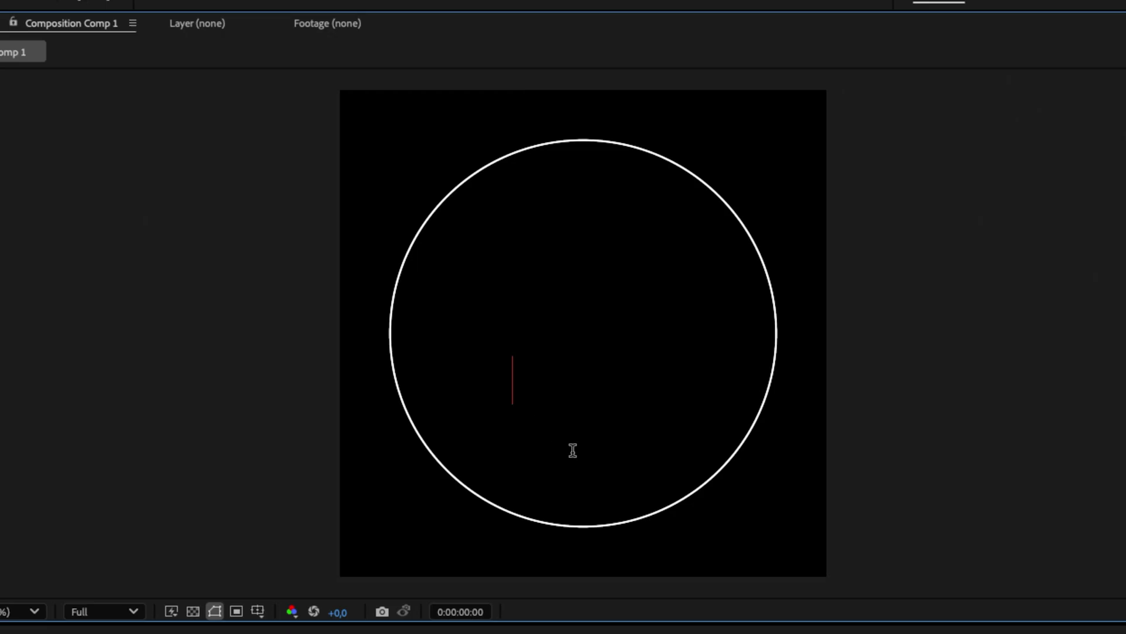
pyautogui.write('ABCDEFGHIJKL')
pyautogui.press('Escape')
pyautogui.press('v')
pyautogui.moveTo(583, 377); pyautogui.dragTo(641, 319)
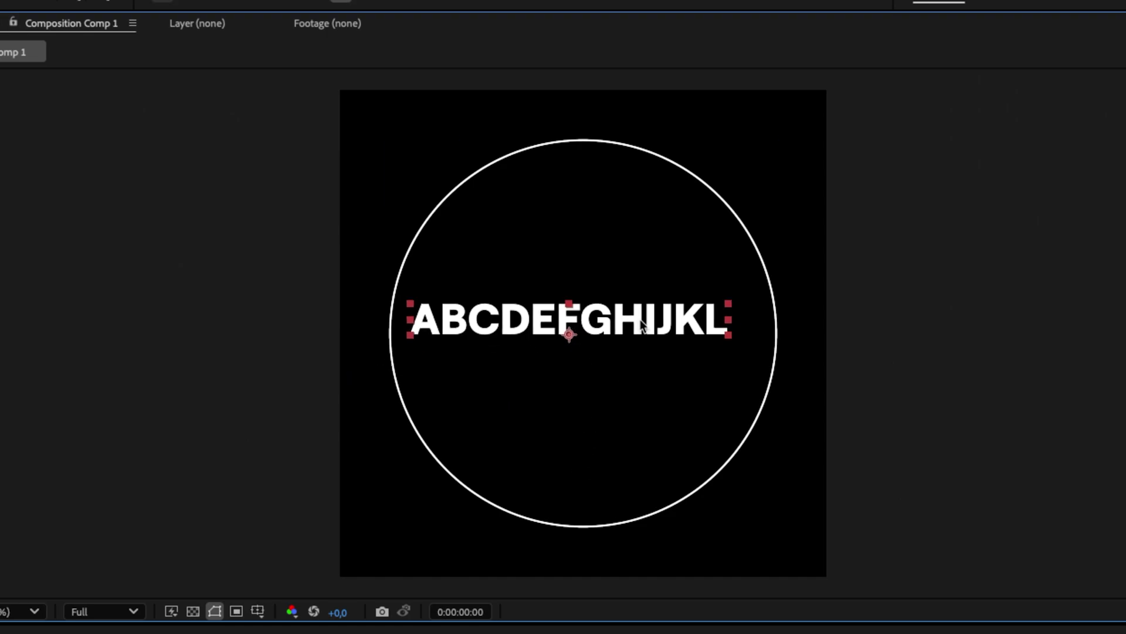
# - Create shapes from the ABCDEFGHIJKL text and delete the original text layer
pyautogui.rightClick(641, 319)
pyautogui.moveTo(432, 258)
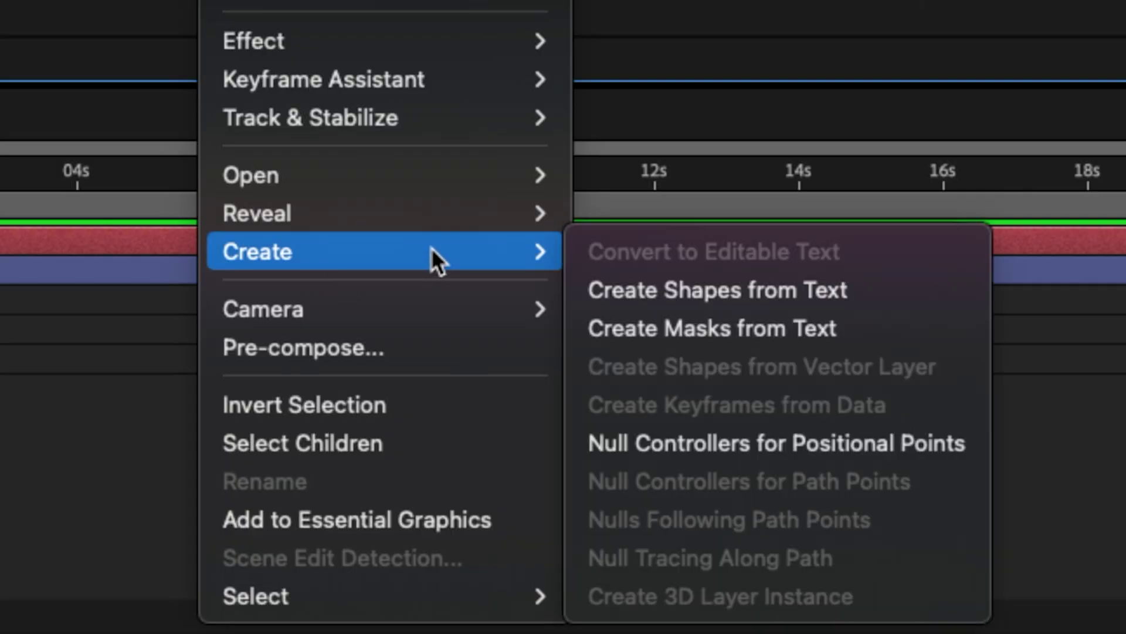
pyautogui.click(799, 293)
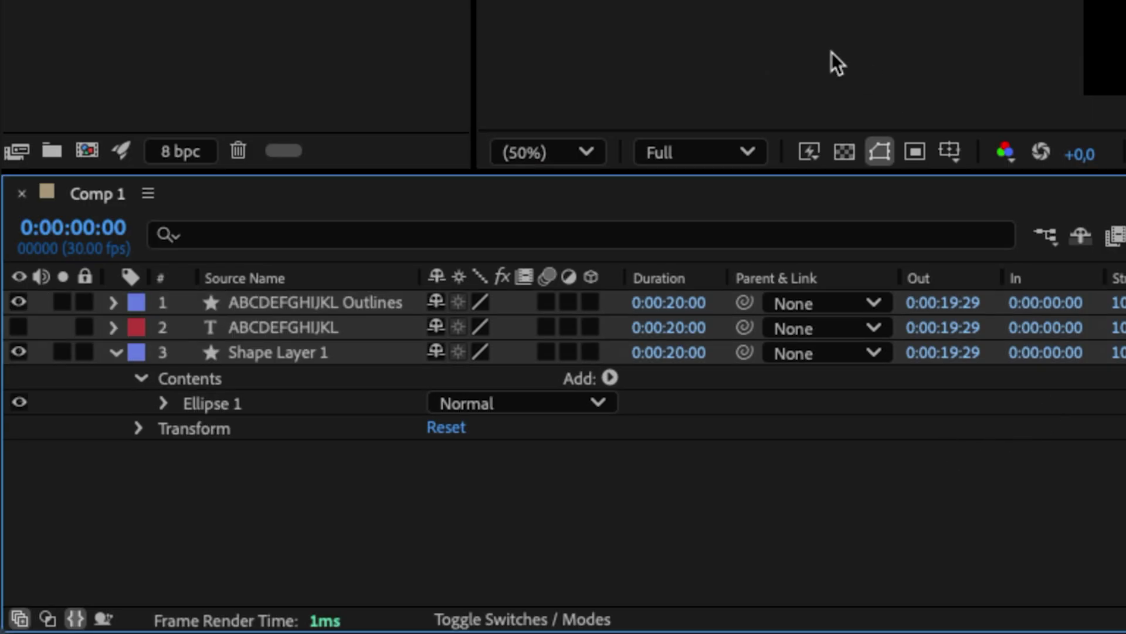
pyautogui.click(286, 316)
pyautogui.press('Delete')
# - Keyframe the circle layer's rotation from 0 at the start to 5 turns at 0:00:19:29, with eased keyframes
pyautogui.press('r')
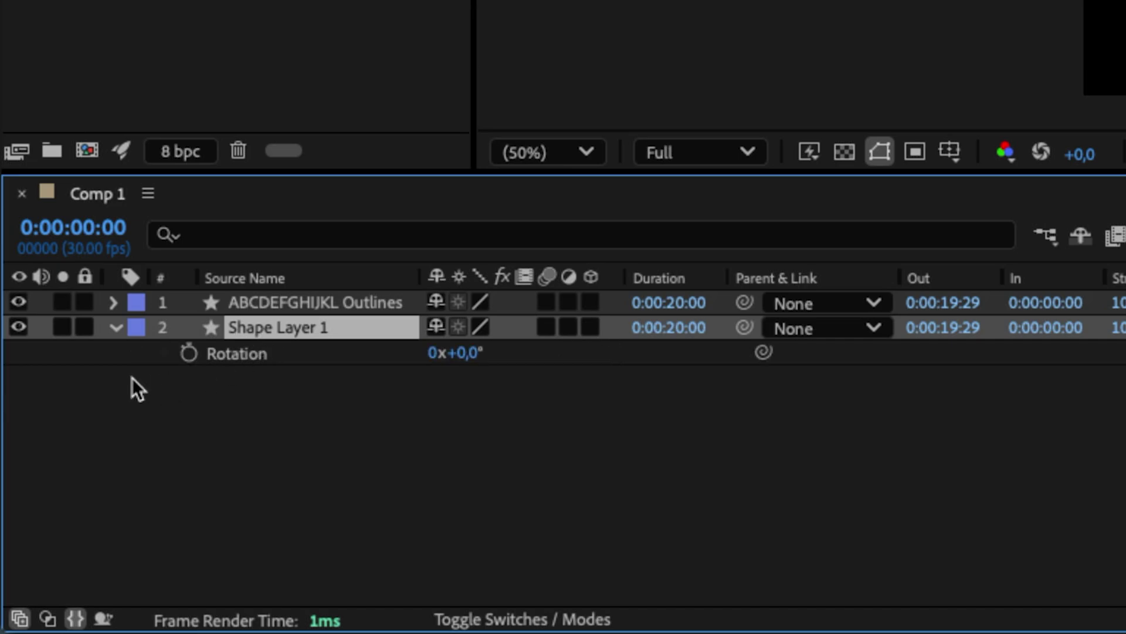
pyautogui.click(184, 353)
pyautogui.press('End')
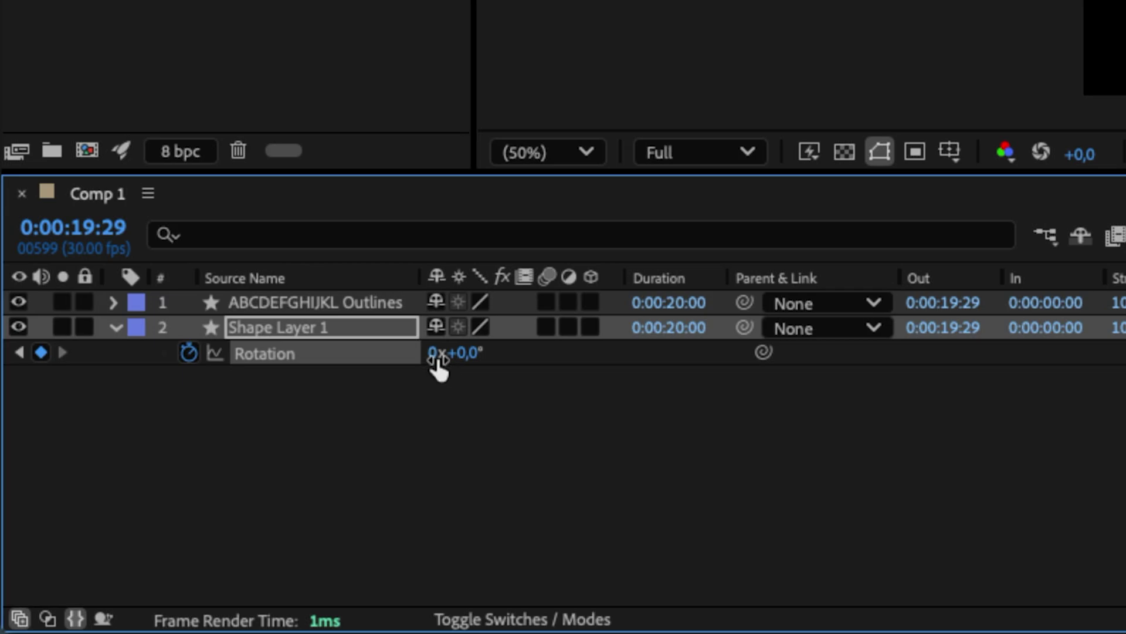
pyautogui.click(440, 358)
pyautogui.write('5')
pyautogui.press('Return')
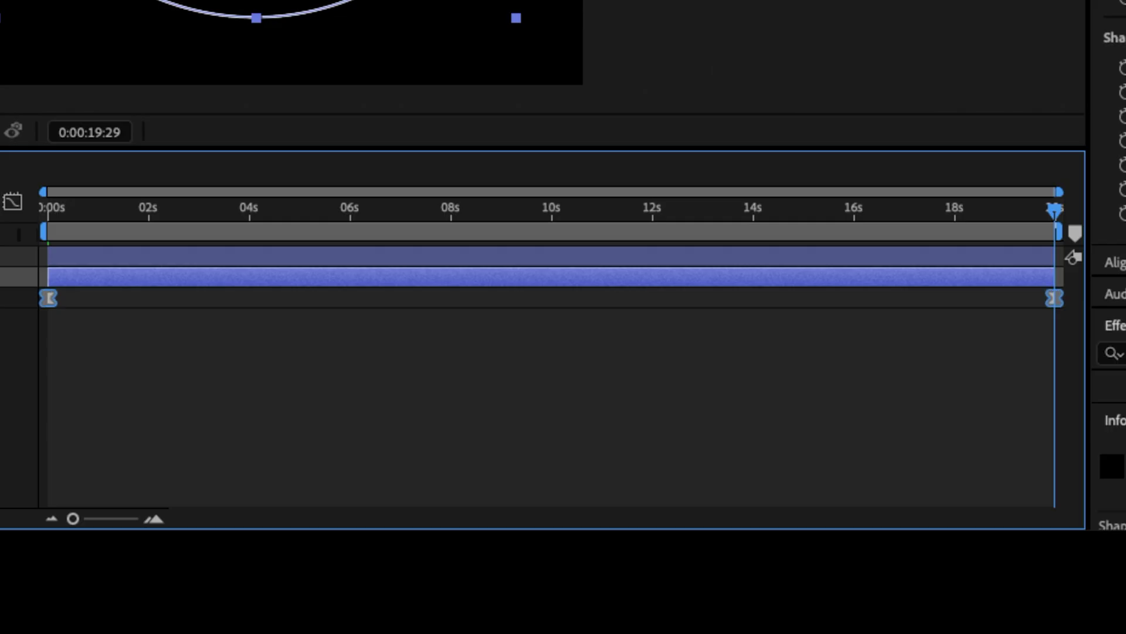
# - Move the circle's first rotation keyframe to 0:00:01:11 and preview the spin
pyautogui.click(443, 333)
pyautogui.moveTo(555, 259); pyautogui.dragTo(652, 273)
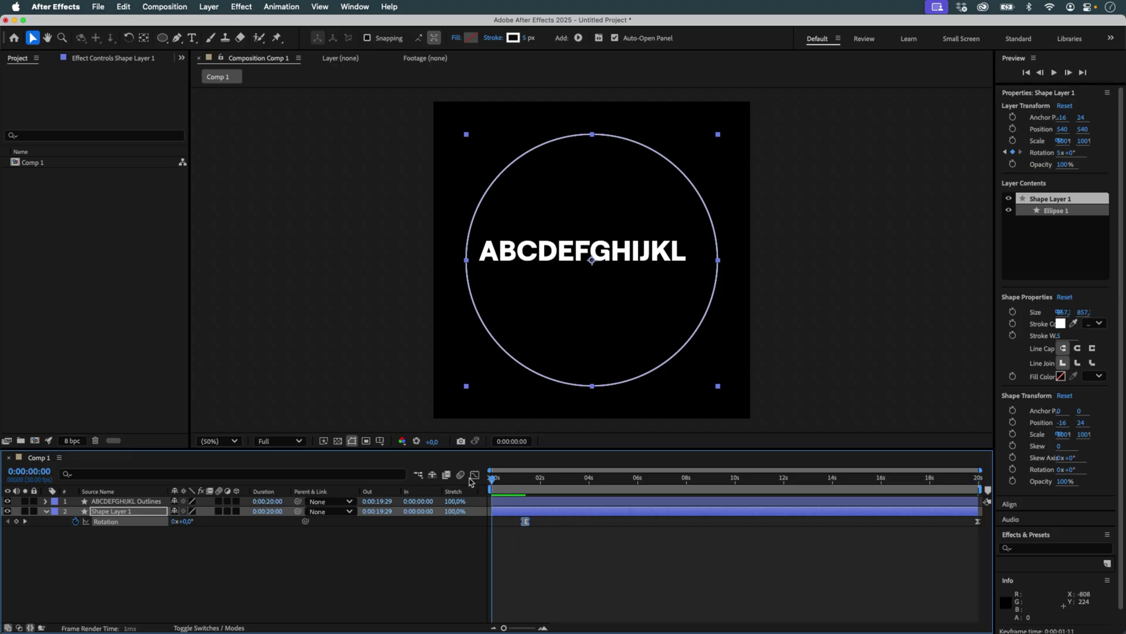
pyautogui.press('space')
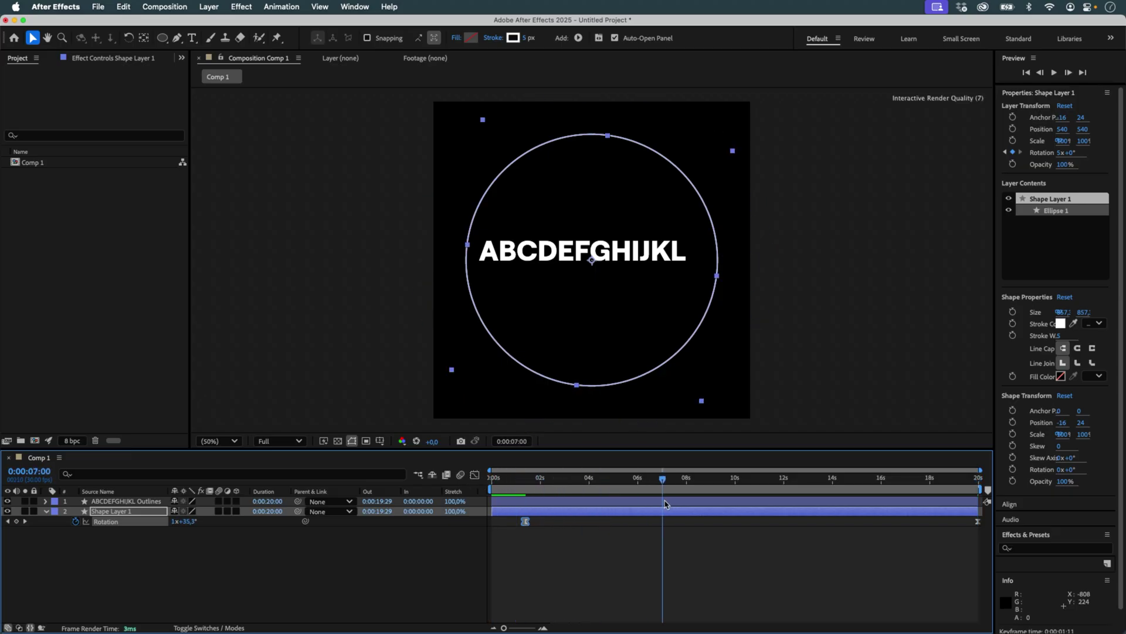
pyautogui.press('space')
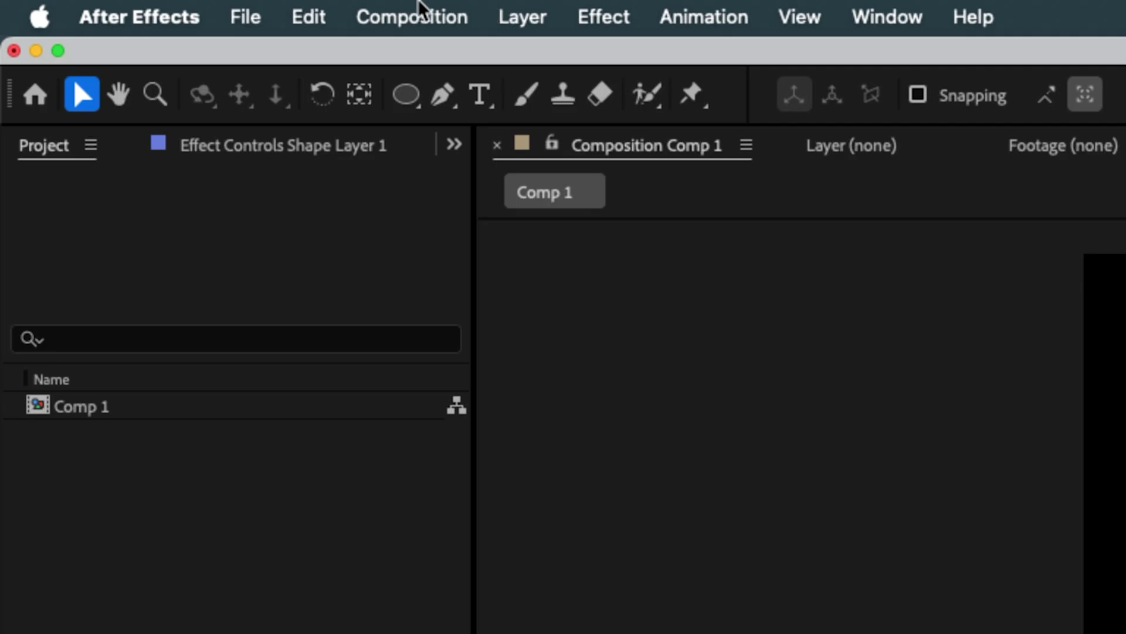
# - Launch Newton on the composition, separate the ABCDEFGHIJKL Outlines layer into individual letter layers, and close Newton
pyautogui.click(164, 7)
pyautogui.click(208, 287)
pyautogui.click(496, 187)
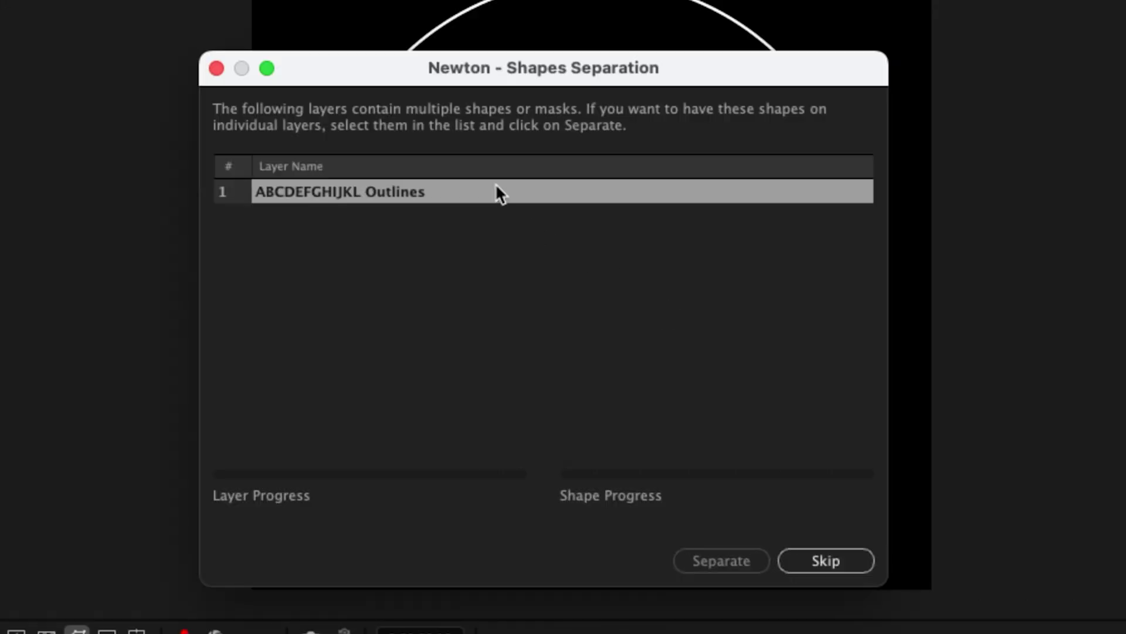
pyautogui.click(718, 559)
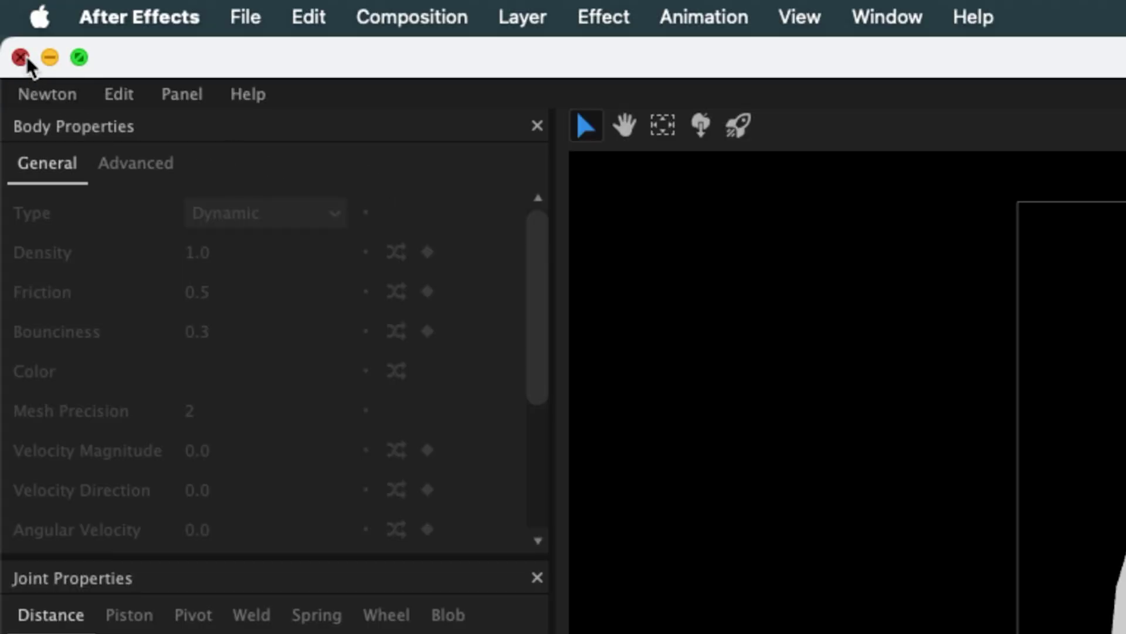
pyautogui.click(25, 58)
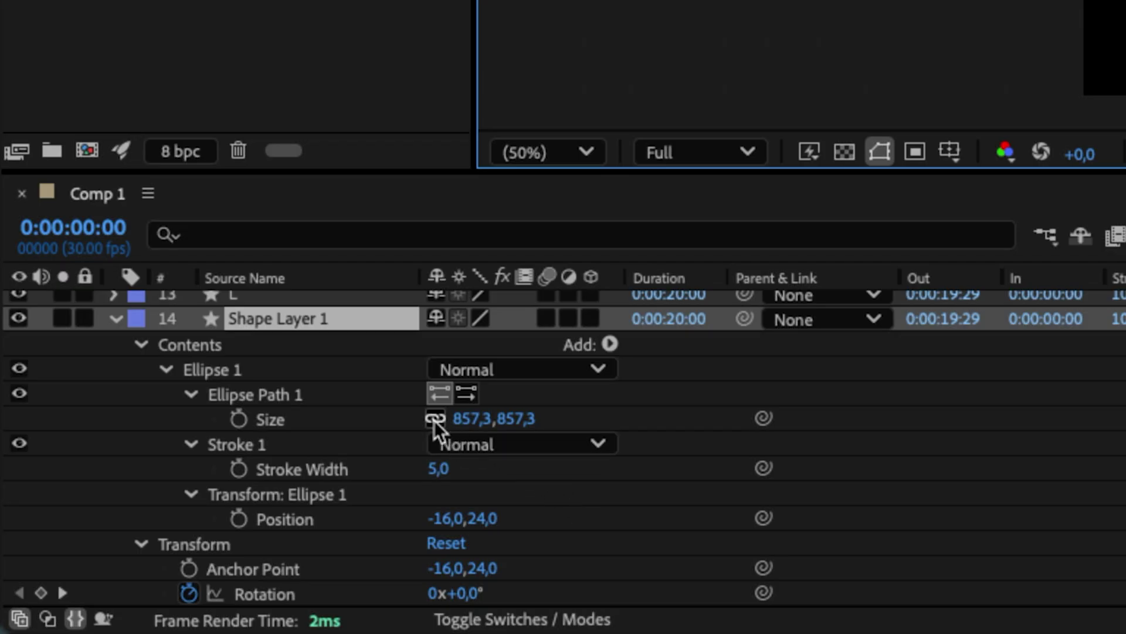
# - Unlink the ellipse path's size dimensions on Shape Layer 1 and trim the decimals of its width value
pyautogui.click(434, 420)
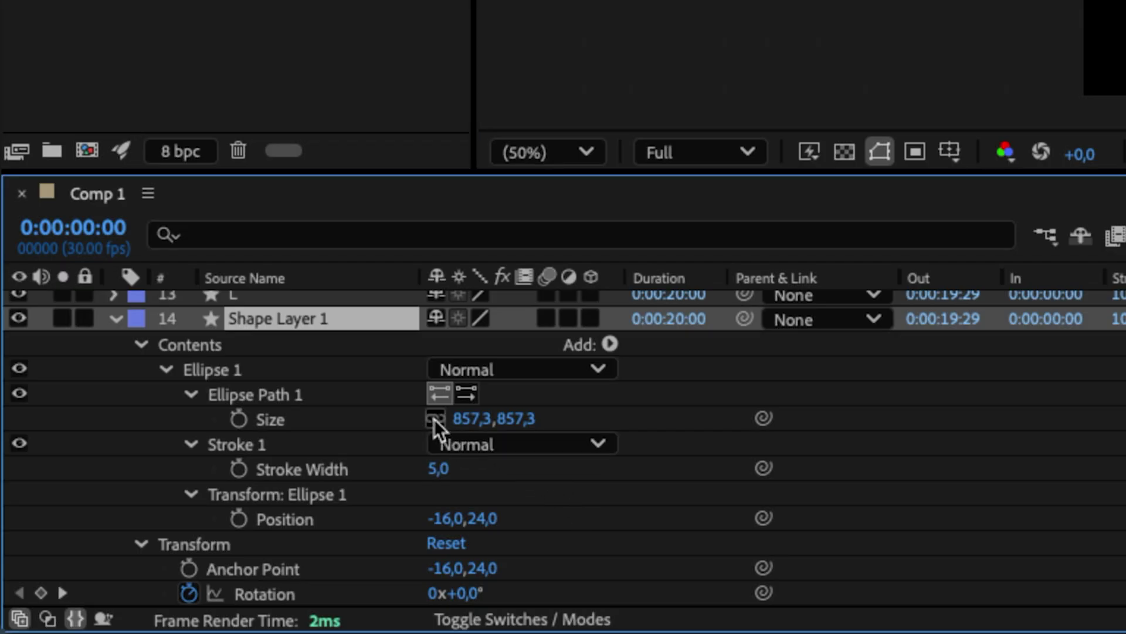
pyautogui.click(473, 419)
pyautogui.press('Right')
pyautogui.press('BackSpace')
pyautogui.press('BackSpace')
pyautogui.press('BackSpace')
pyautogui.press('Return')
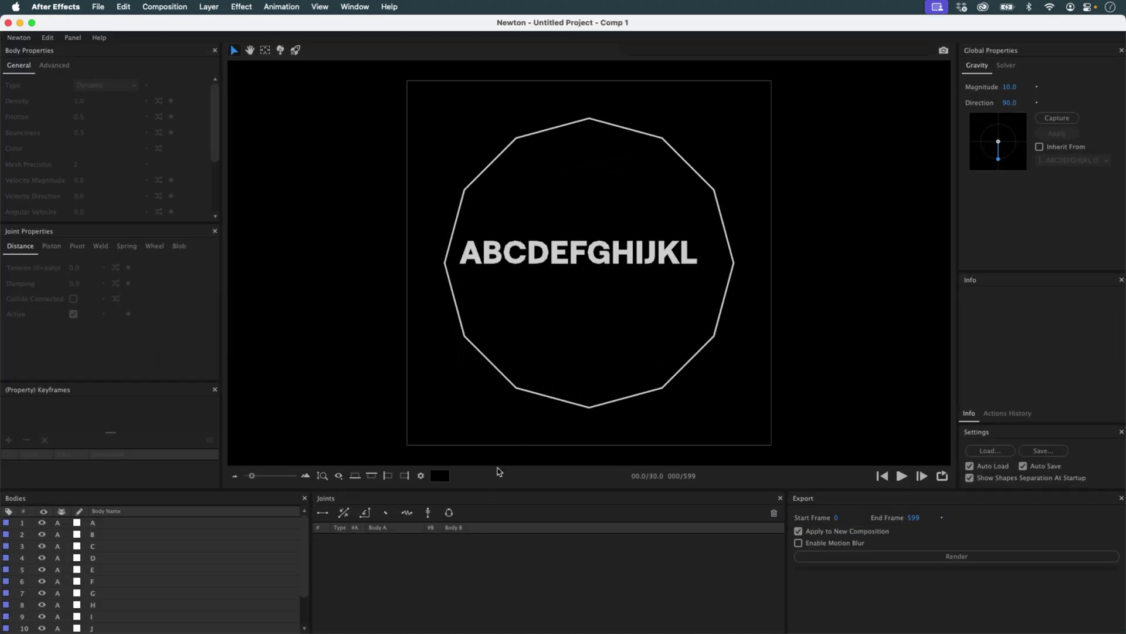
# - Set the circle body's mesh precision to 10 in Newton and return to the composition
pyautogui.click(591, 326)
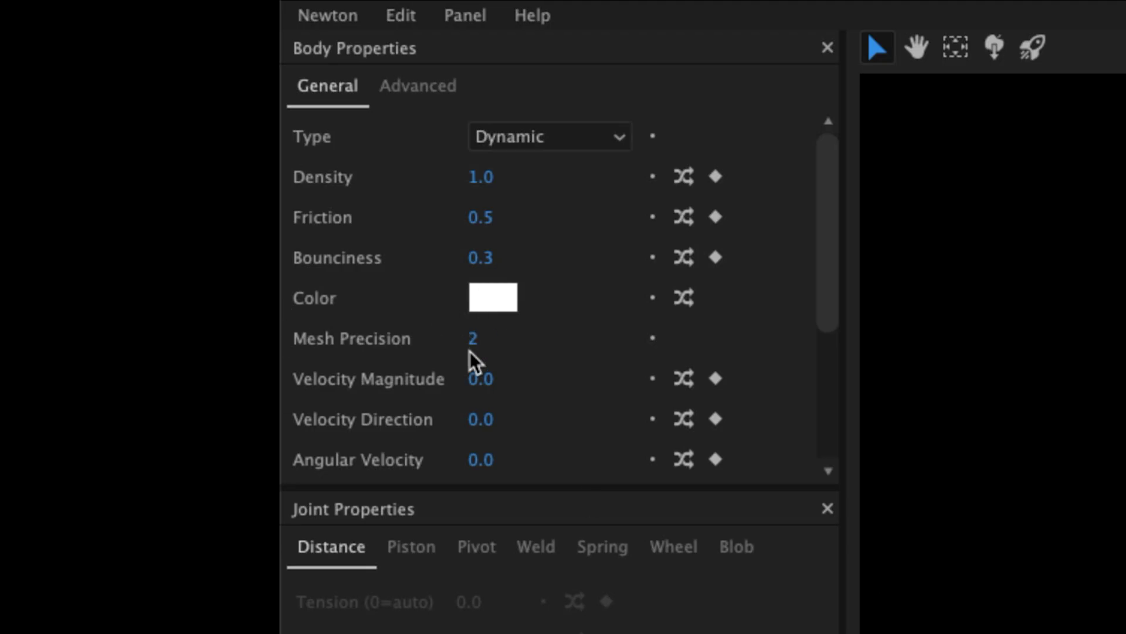
pyautogui.moveTo(474, 338); pyautogui.dragTo(919, 365)
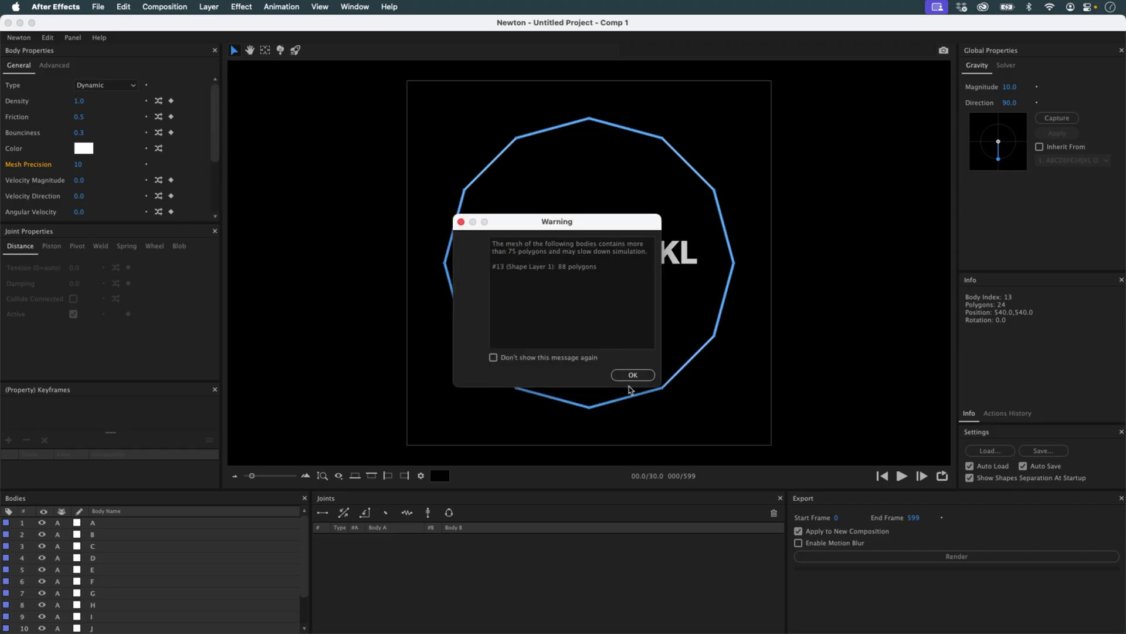
pyautogui.click(633, 375)
pyautogui.click(318, 251)
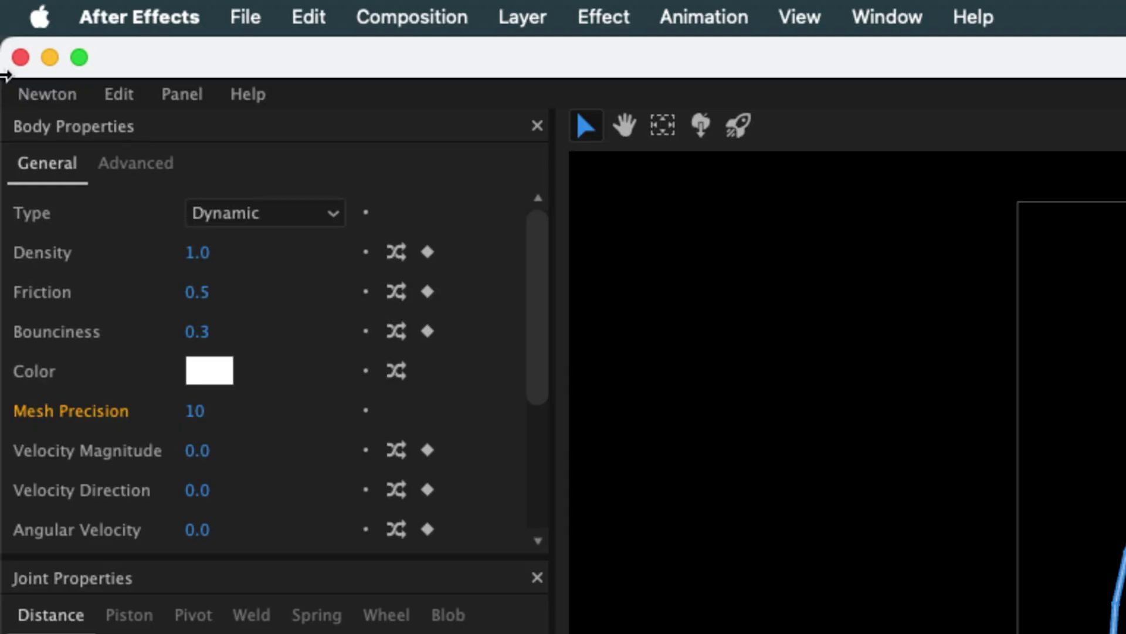
pyautogui.click(20, 58)
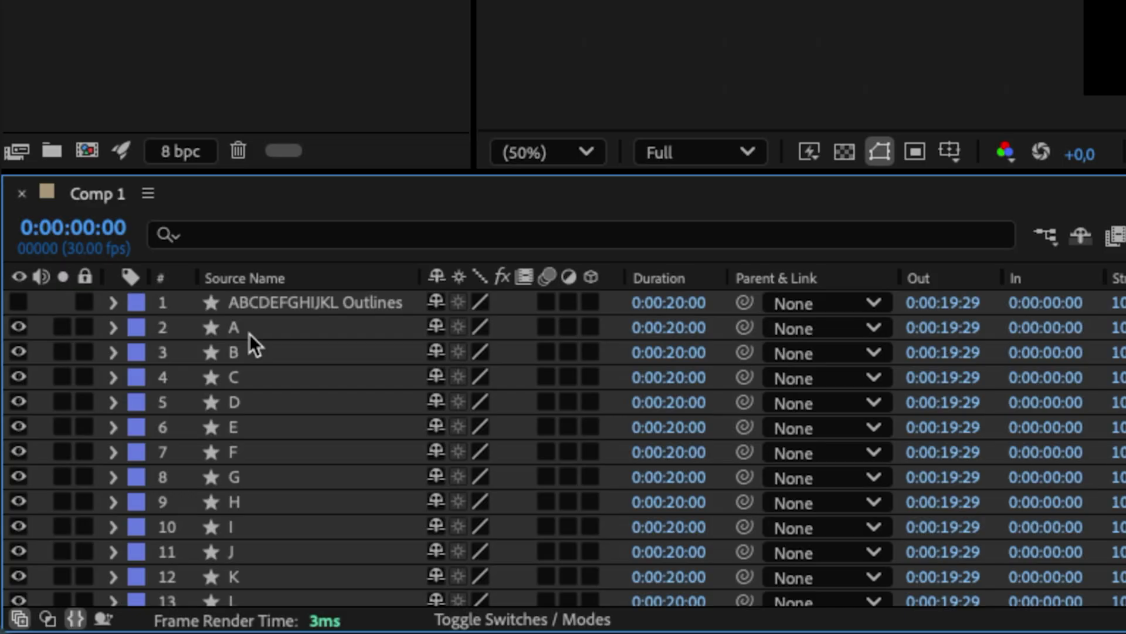
# - Delete the hidden ABCDEFGHIJKL Outlines layer
pyautogui.click(262, 323)
pyautogui.click(286, 306)
pyautogui.press('Delete')
# - Centre the anchor points of letter layers A through L in their layer content
pyautogui.click(280, 307)
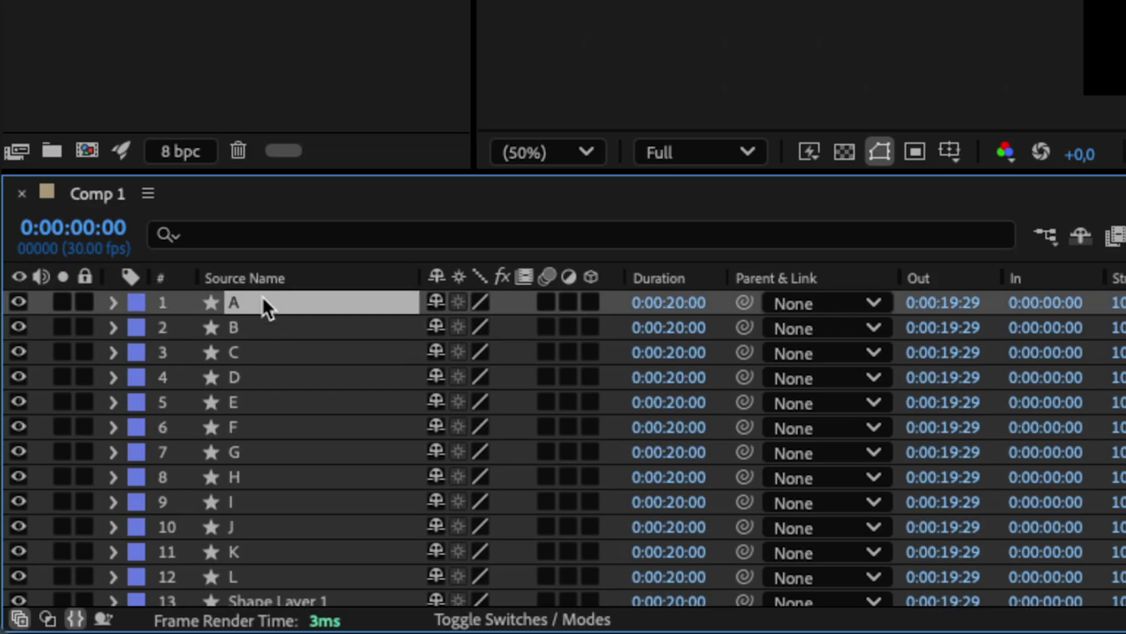
pyautogui.scroll(-1, 251, 558)
pyautogui.keyDown('shift'); pyautogui.click(247, 566); pyautogui.keyUp('shift')
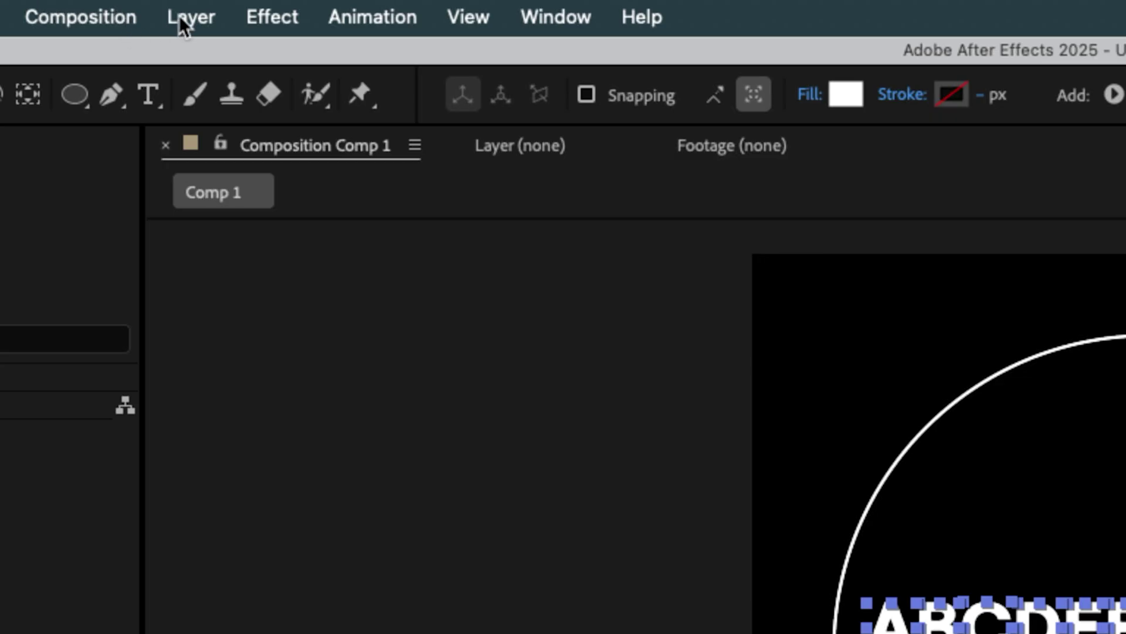
pyautogui.click(181, 15)
pyautogui.moveTo(359, 37)
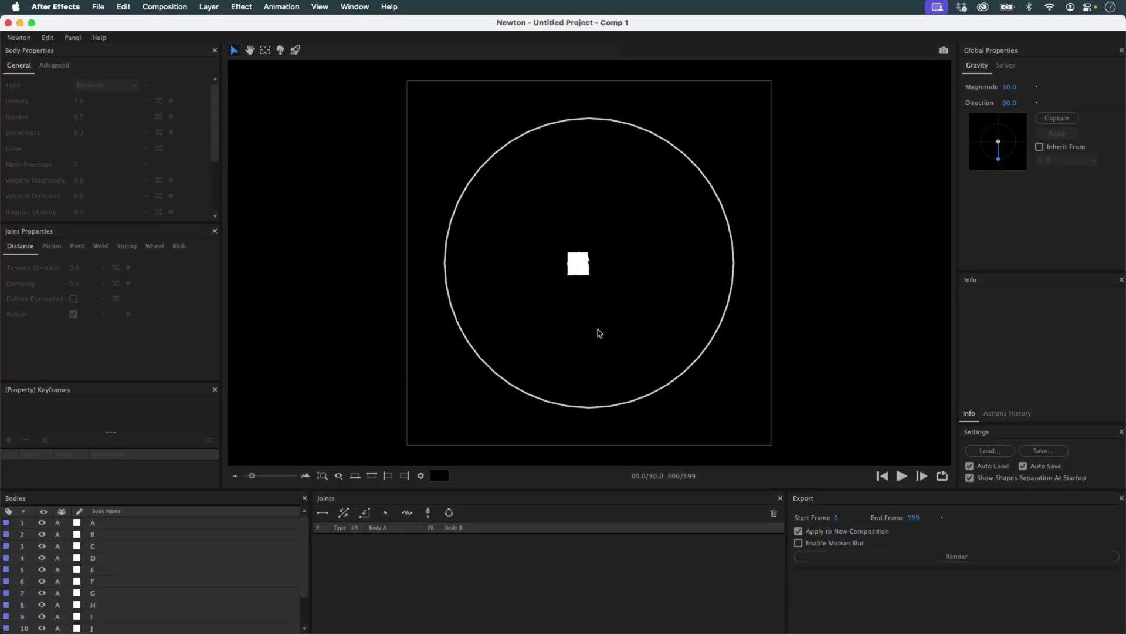
# - Select the stacked letter bodies in Newton and reset their body transform
pyautogui.moveTo(543, 318); pyautogui.dragTo(621, 243)
pyautogui.rightClick(587, 266)
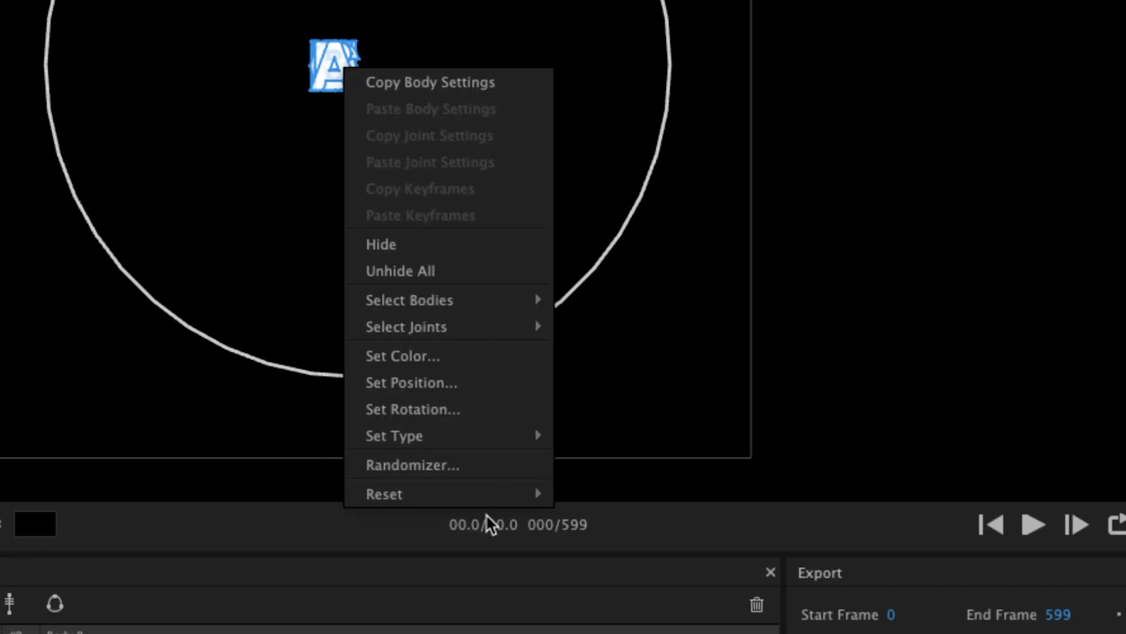
pyautogui.moveTo(562, 496)
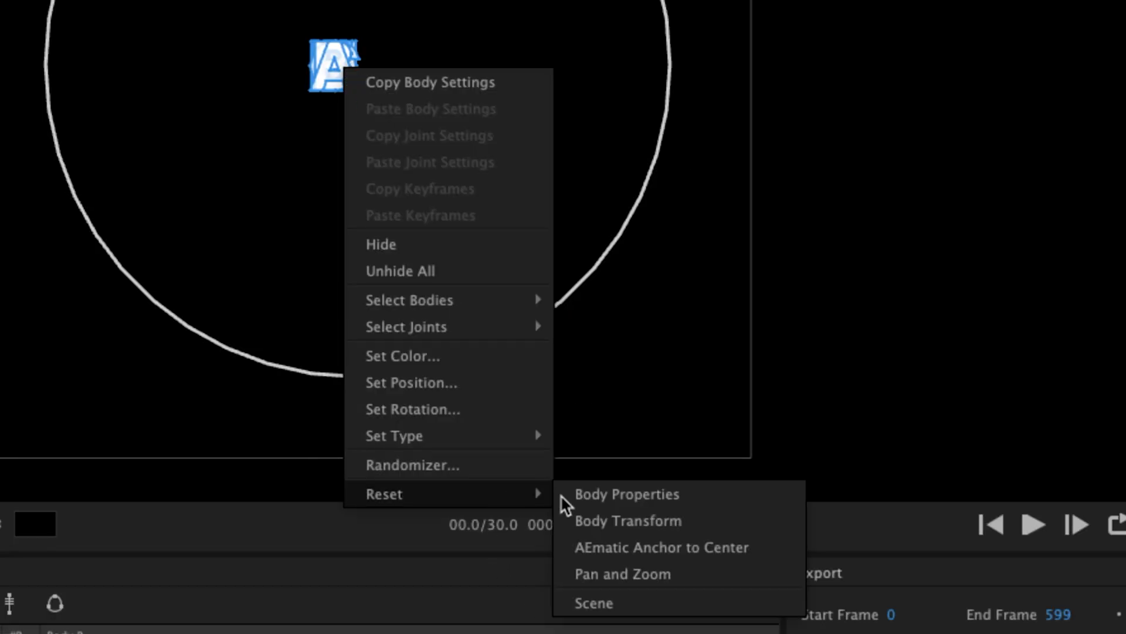
pyautogui.click(694, 528)
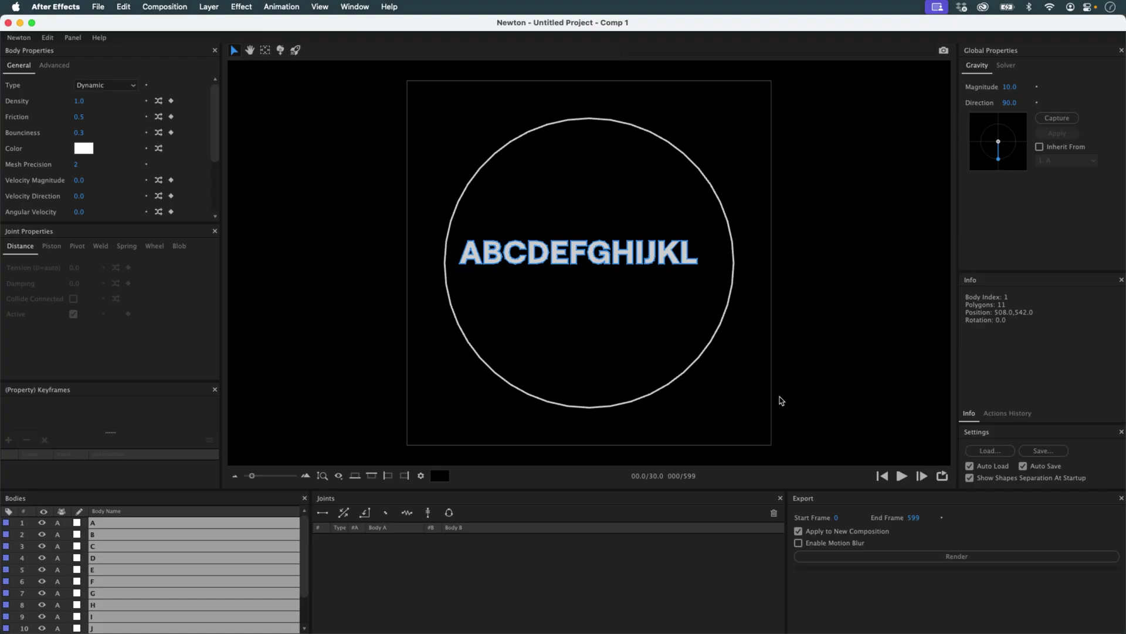
# - Set the circle's body type to Kinematic, play the simulation and rewind it
pyautogui.moveTo(781, 401); pyautogui.dragTo(589, 327)
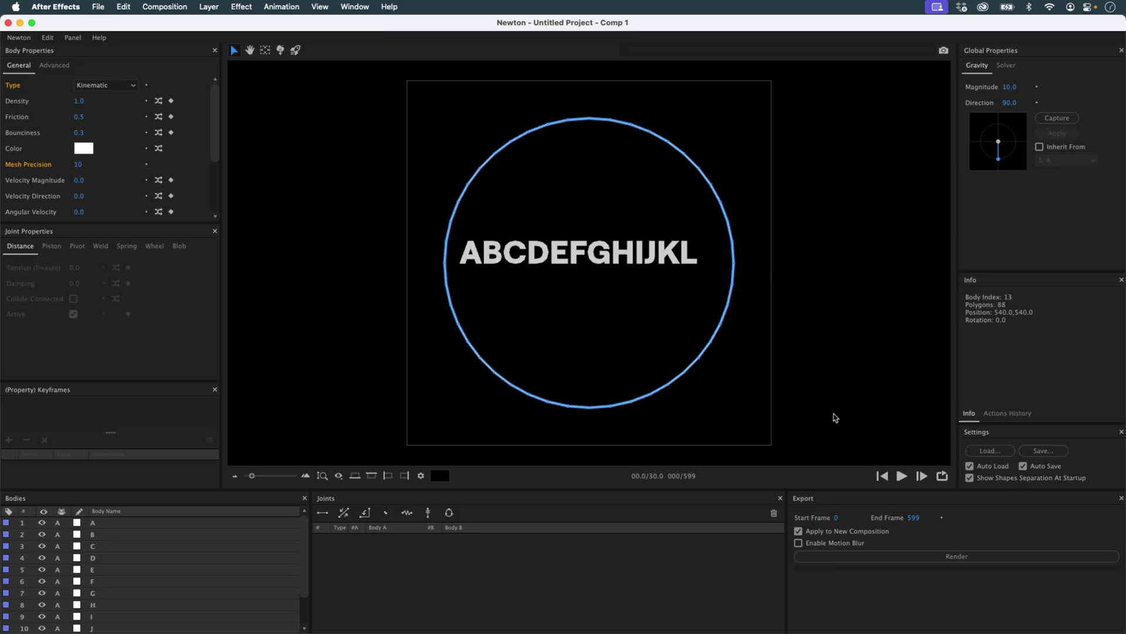
pyautogui.click(902, 476)
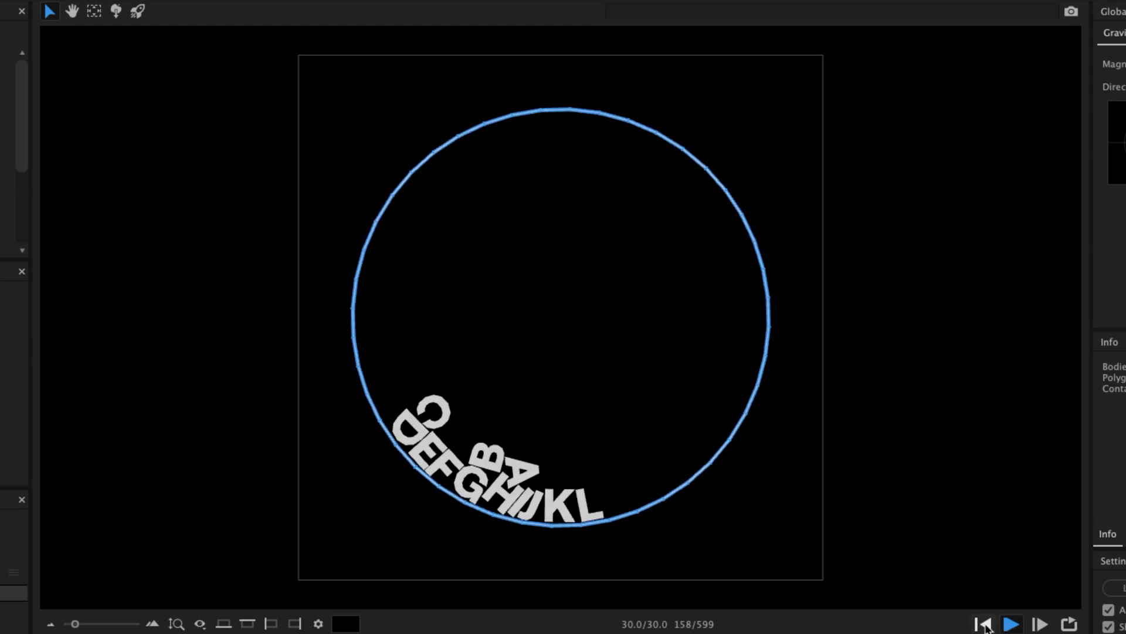
pyautogui.click(984, 624)
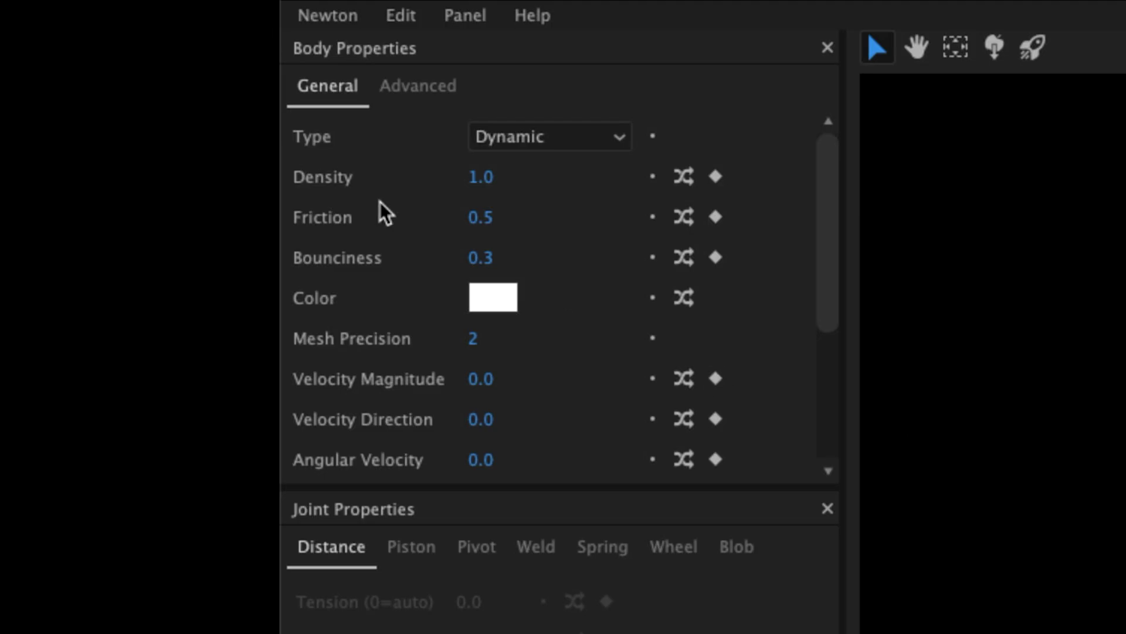
# - Set the letter bodies' friction to 10 and play the simulation
pyautogui.click(492, 218)
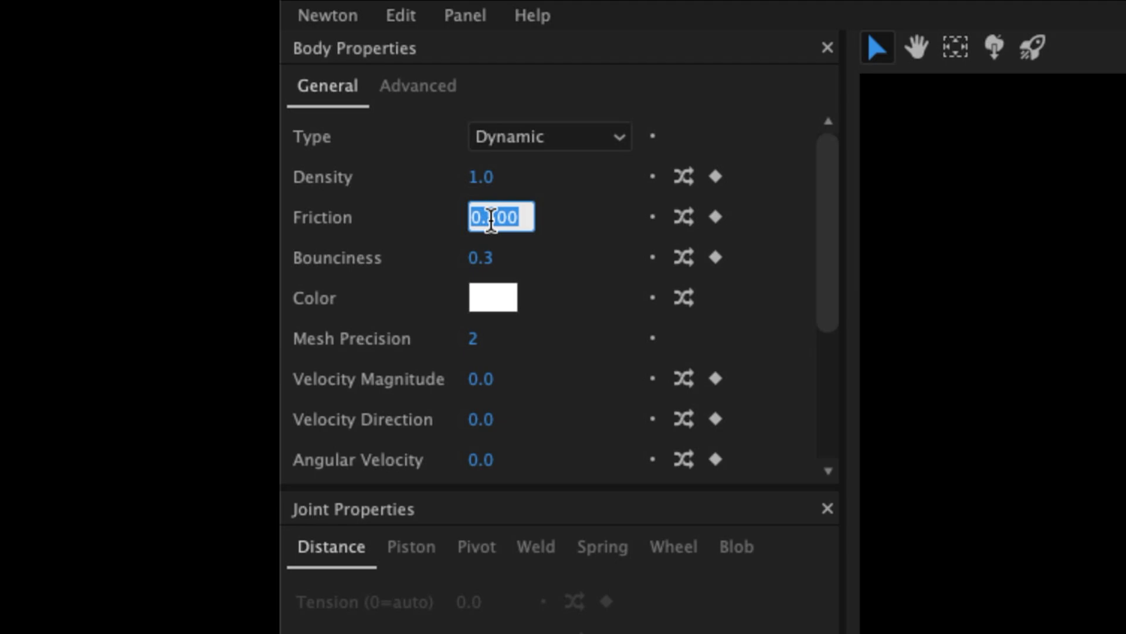
pyautogui.write('10')
pyautogui.press('Return')
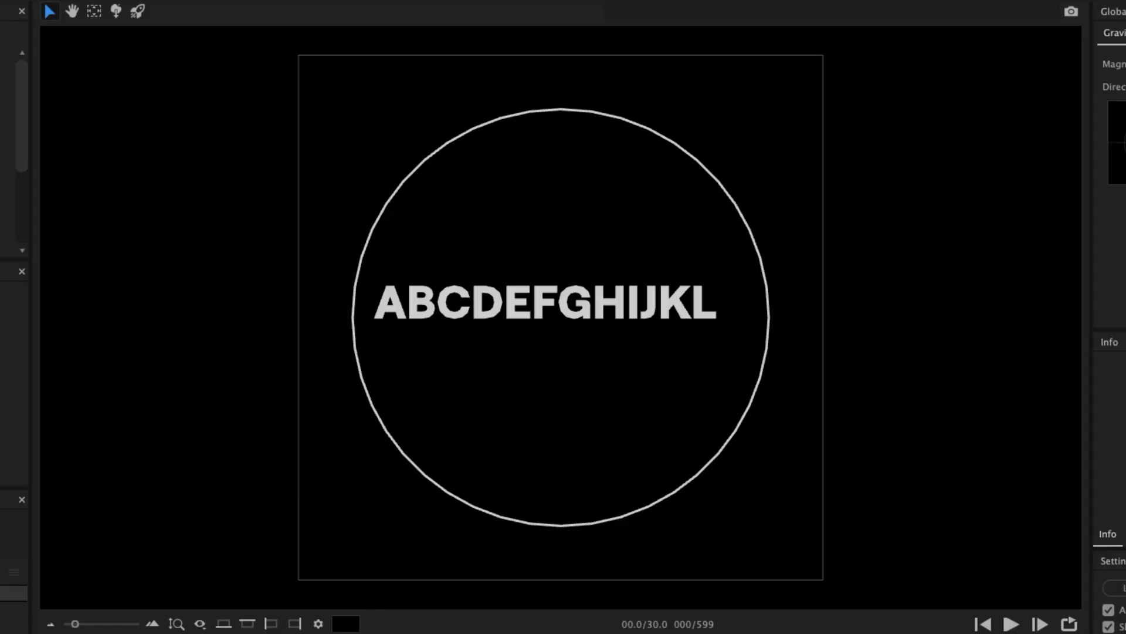
pyautogui.click(1013, 624)
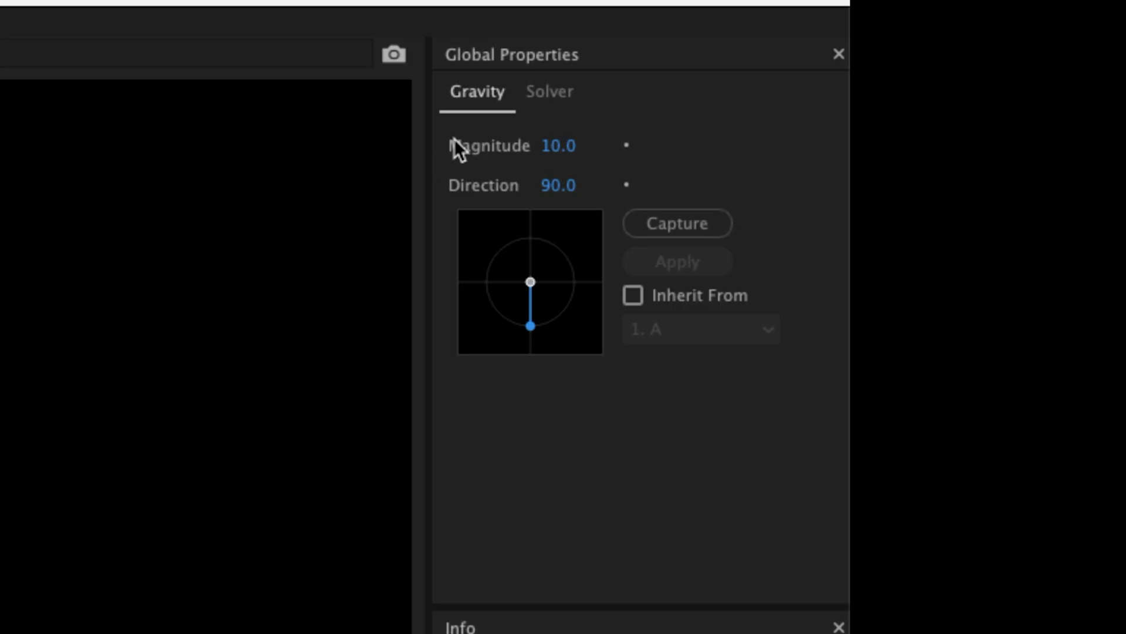
# - Set the gravity magnitude to 30 and replay the simulation
pyautogui.click(559, 146)
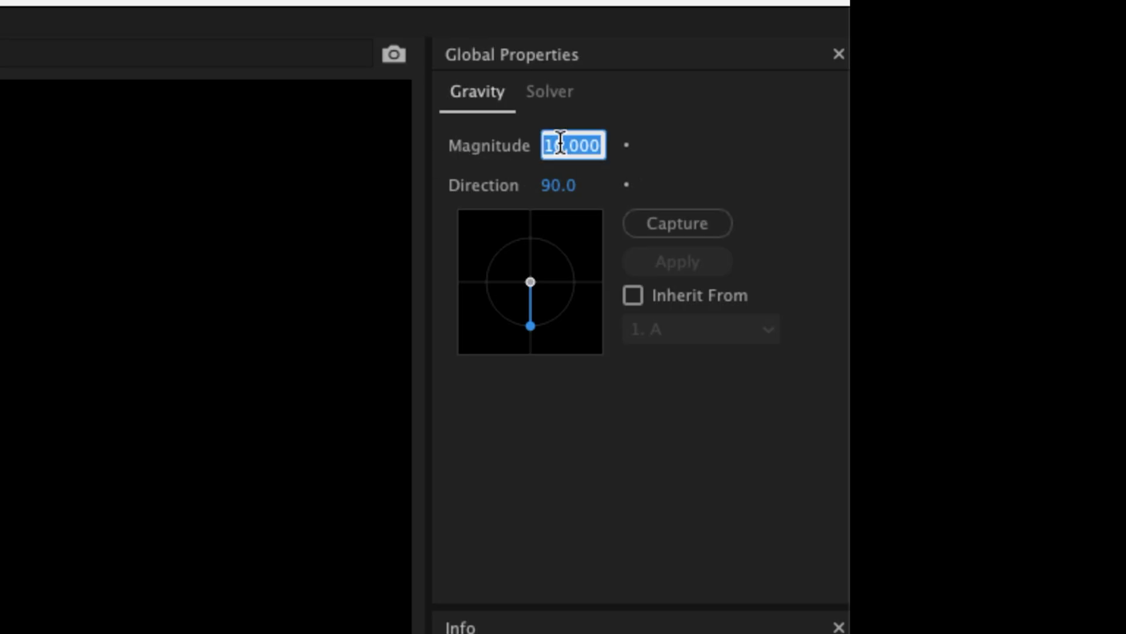
pyautogui.write('30')
pyautogui.click(1011, 624)
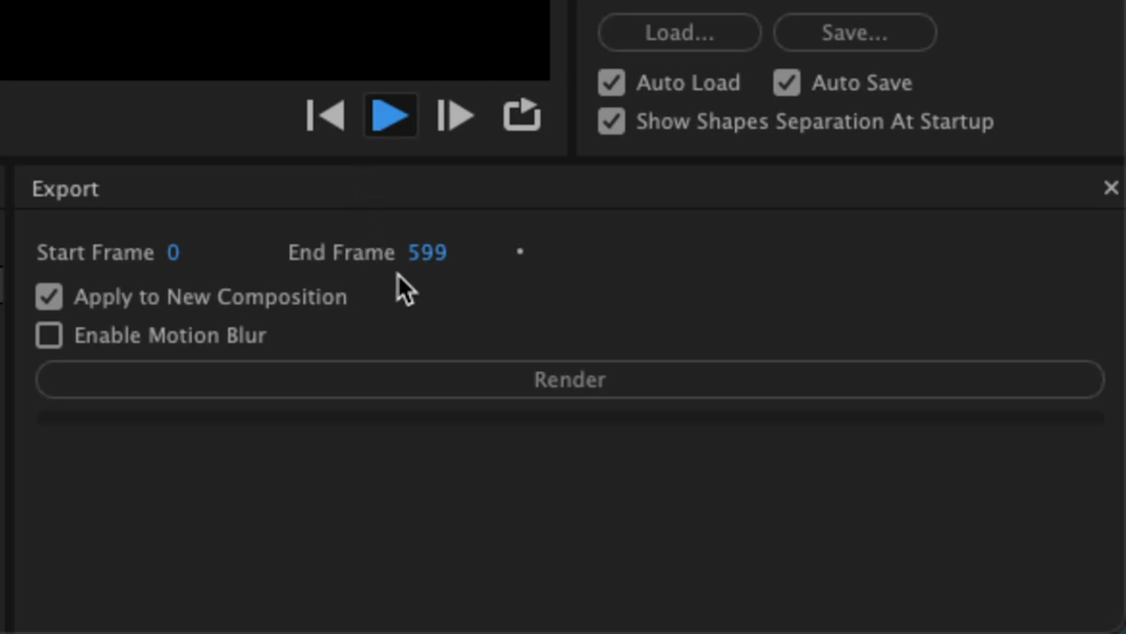
# - Render the Newton simulation to a new composition and open Comp 1_Sim_01
pyautogui.click(577, 376)
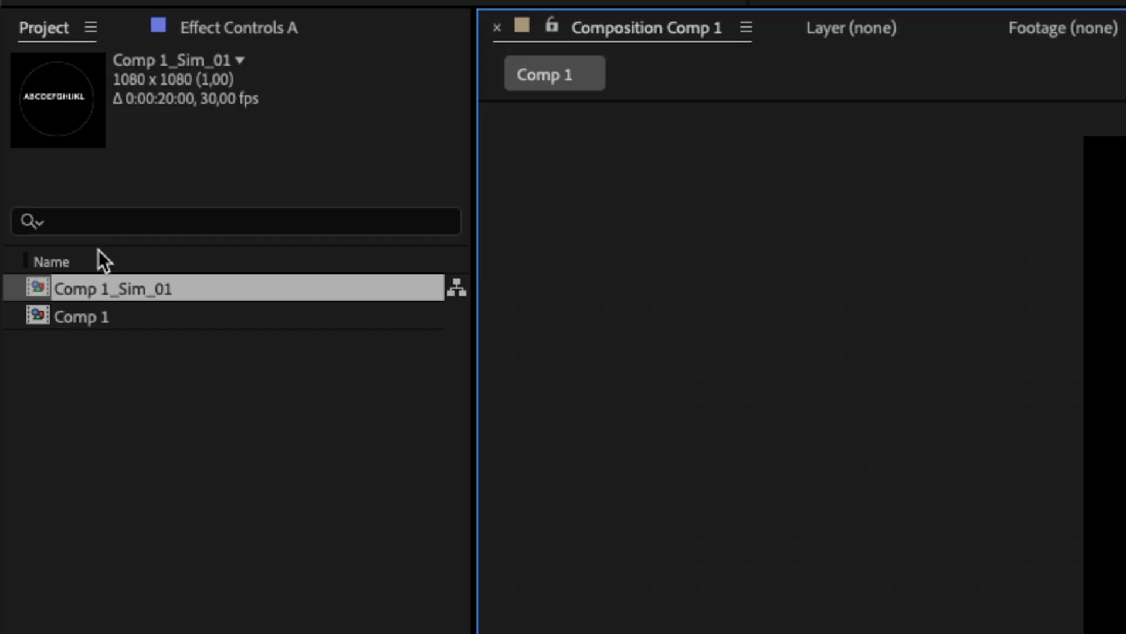
pyautogui.doubleClick(36, 164)
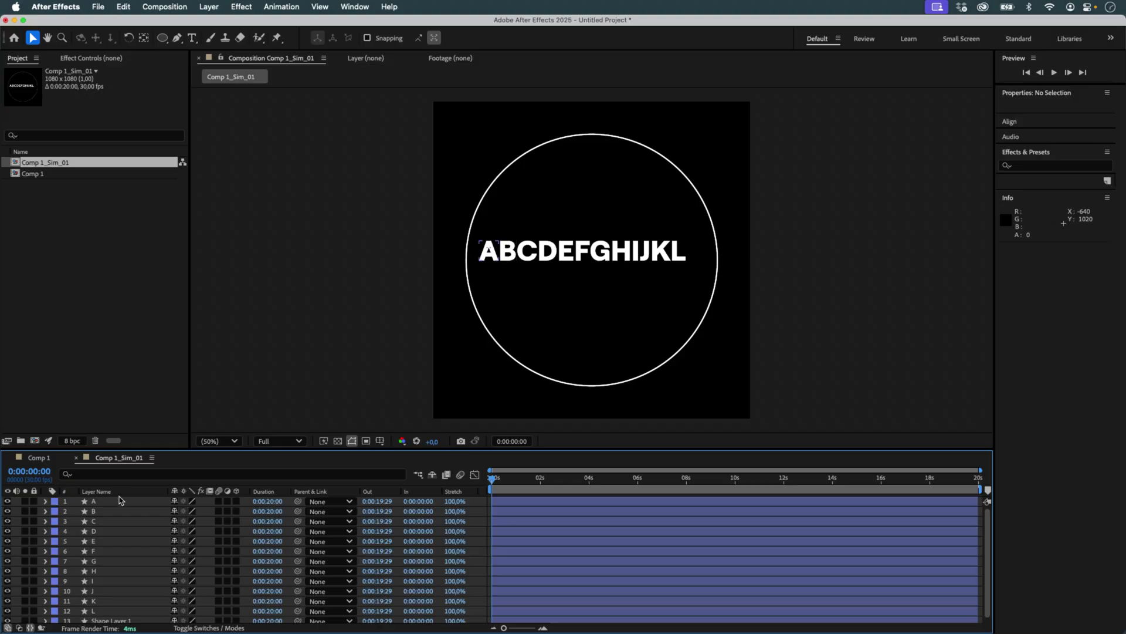
# - Make letter layers A through L 3D layers and switch the composition's renderer to Advanced 3D
pyautogui.click(120, 500)
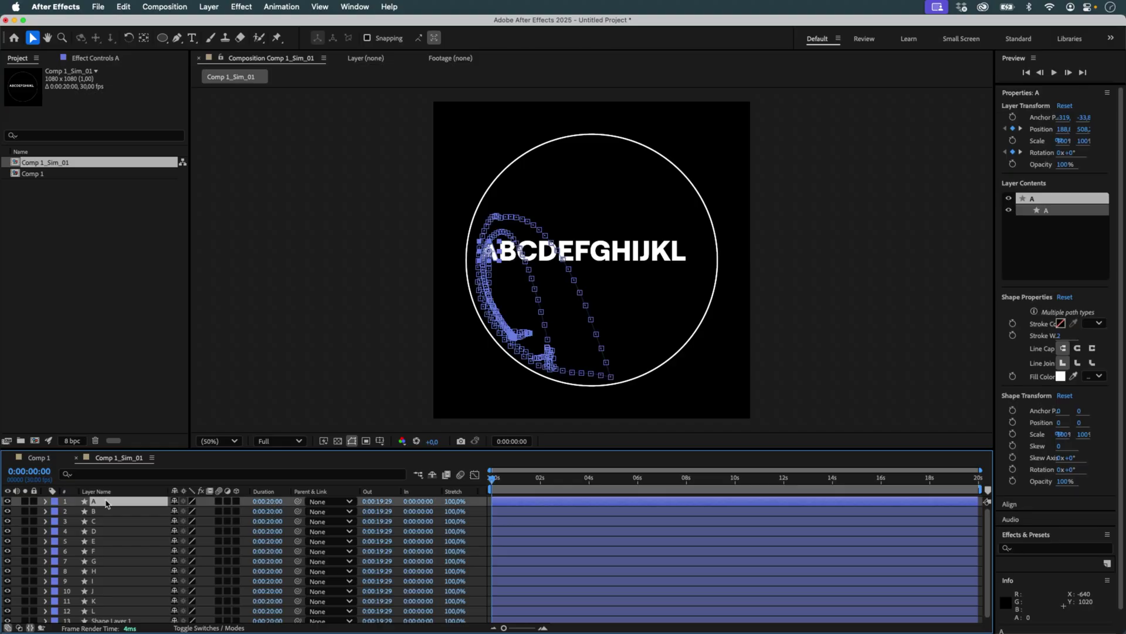
pyautogui.keyDown('shift'); pyautogui.click(94, 610); pyautogui.keyUp('shift')
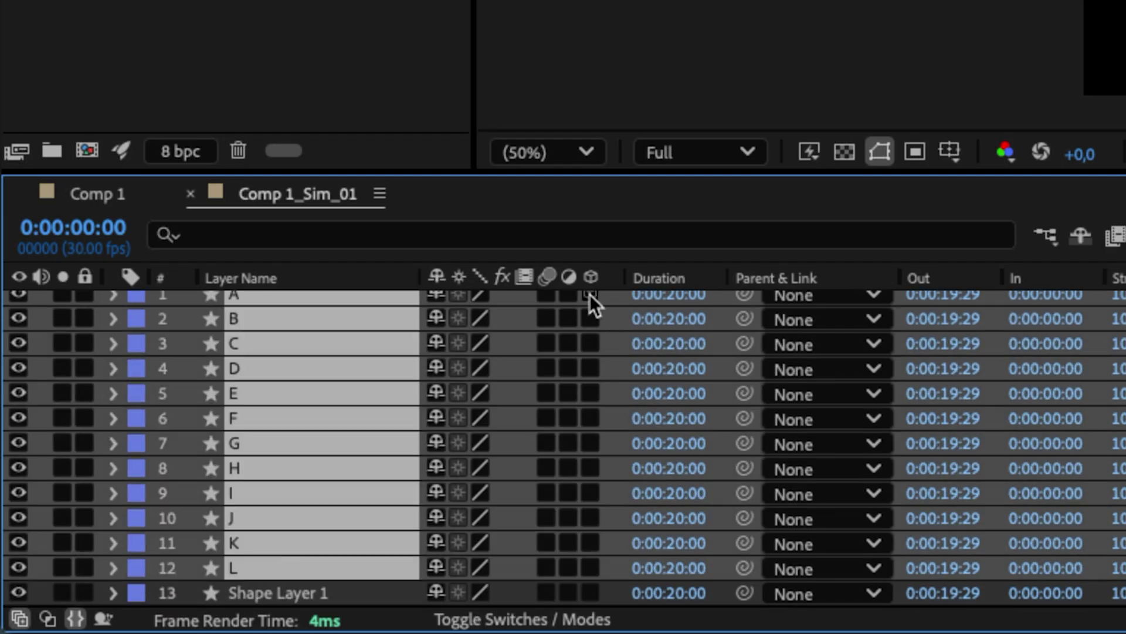
pyautogui.click(586, 520)
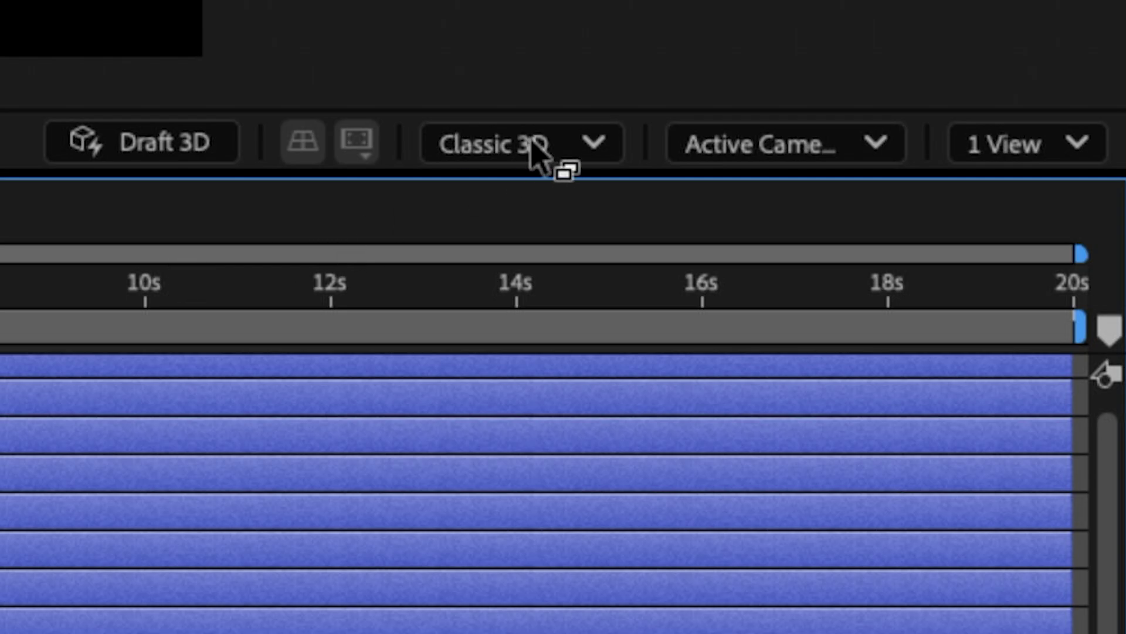
pyautogui.click(534, 146)
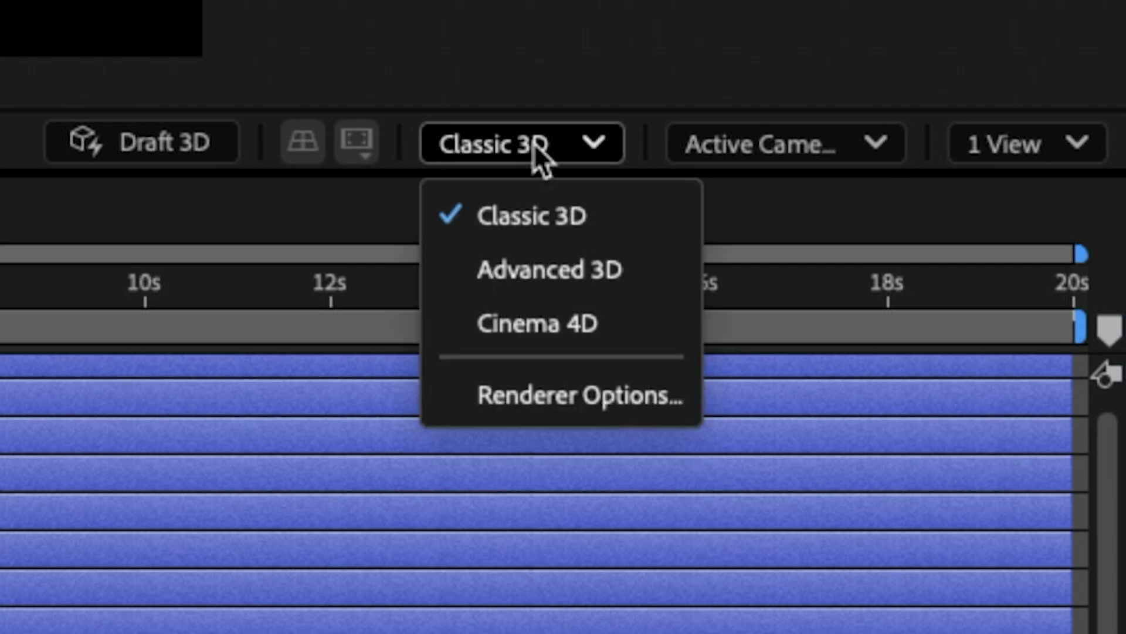
pyautogui.click(534, 268)
# - Link layer A's X Rotation to its own Position property with a pick-whip expression
pyautogui.click(116, 303)
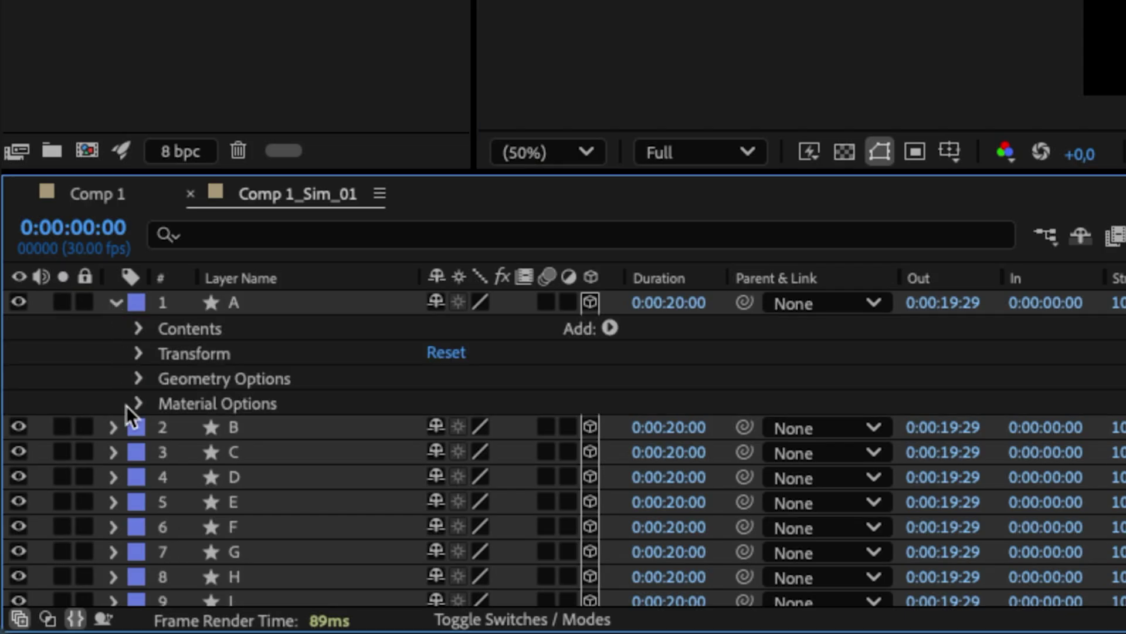
pyautogui.click(140, 379)
pyautogui.click(139, 353)
pyautogui.click(617, 486)
pyautogui.moveTo(764, 476); pyautogui.dragTo(245, 397)
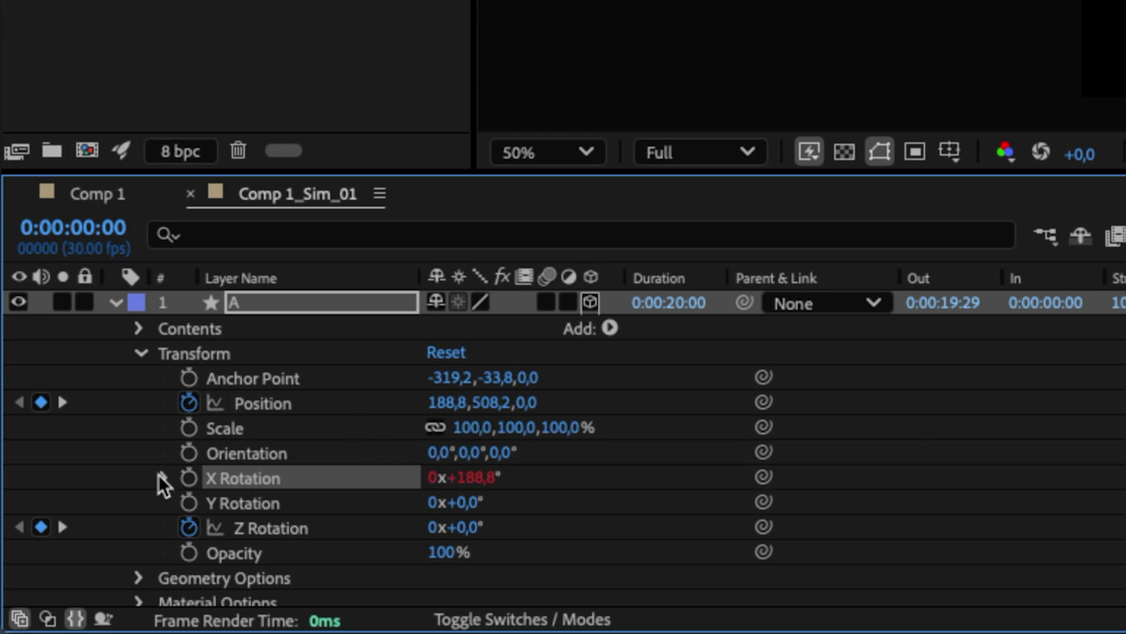